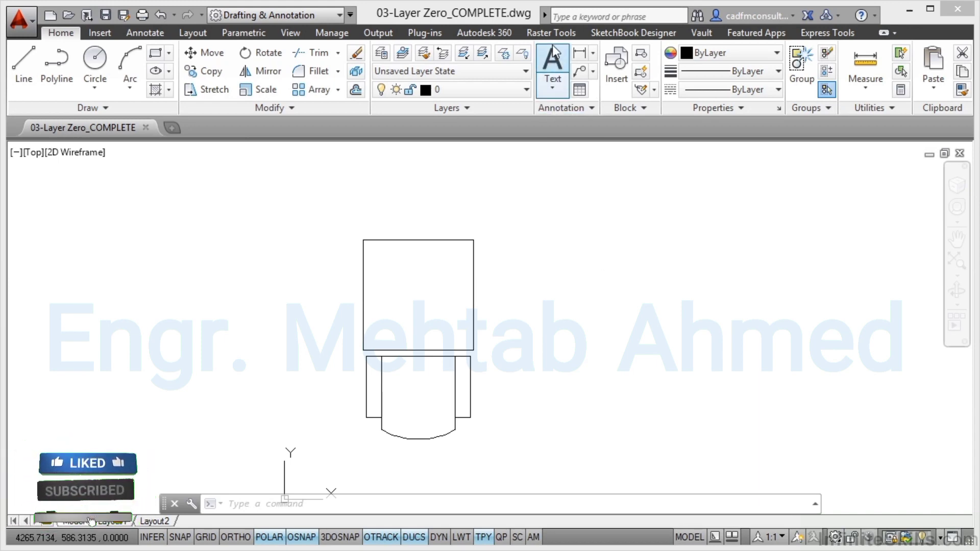
Create two new layers named Chair and Table in the layer manager.
left_click(548, 16)
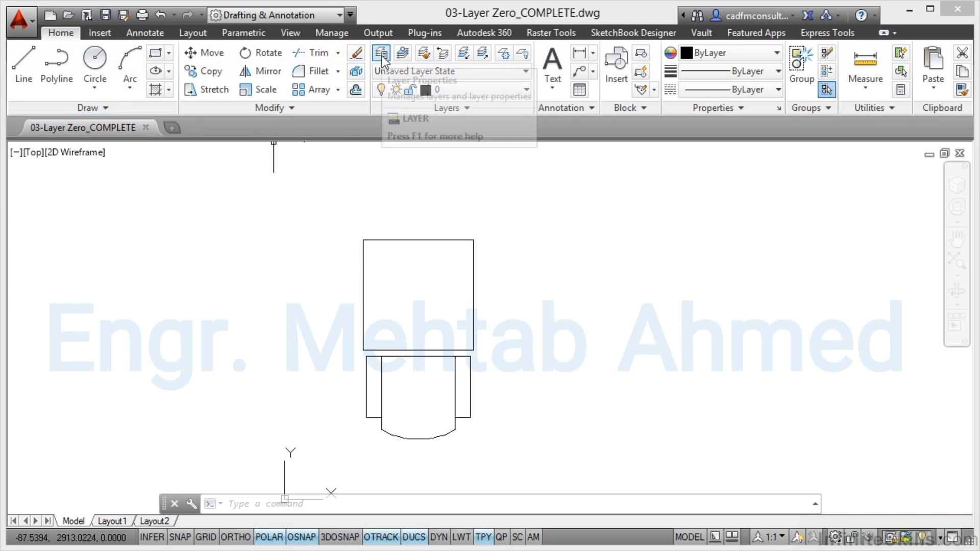
left_click(382, 54)
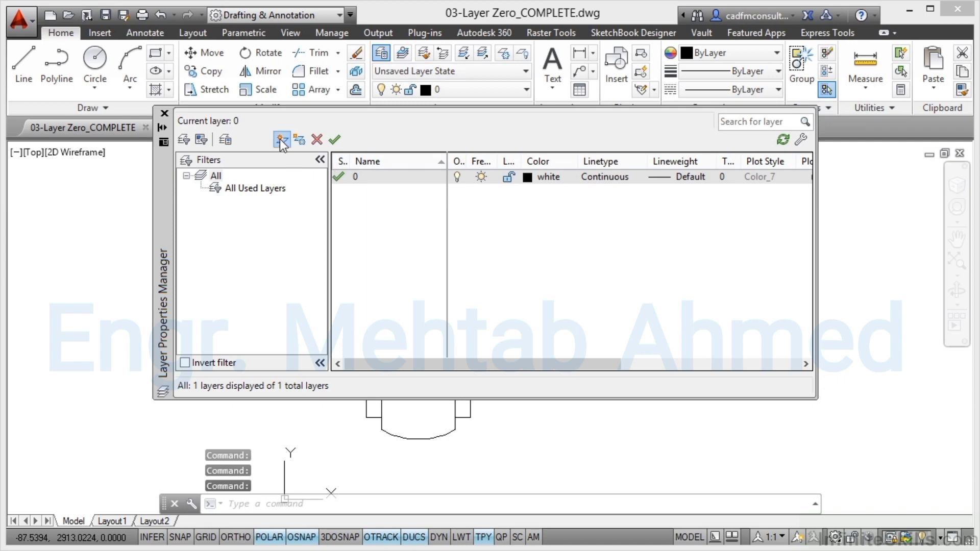
left_click(281, 139)
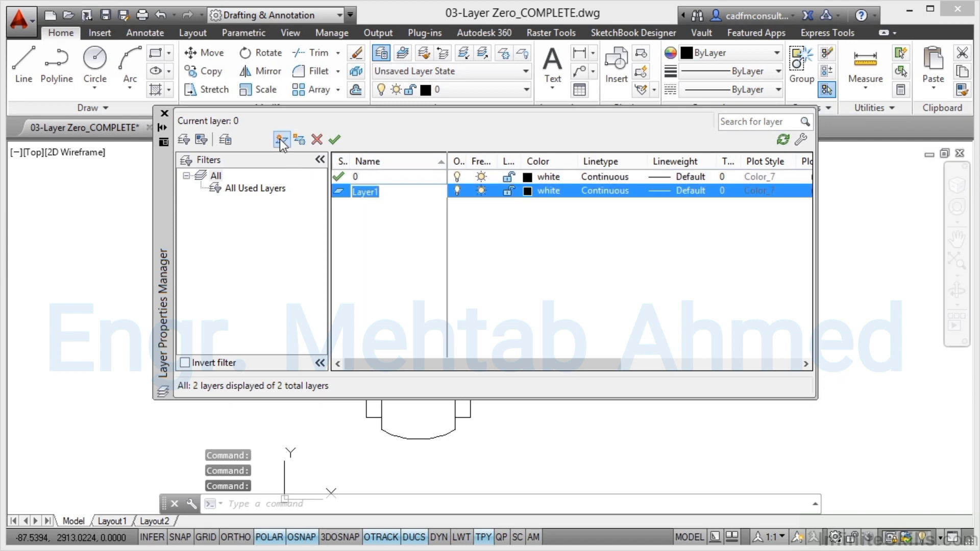
type("Chair")
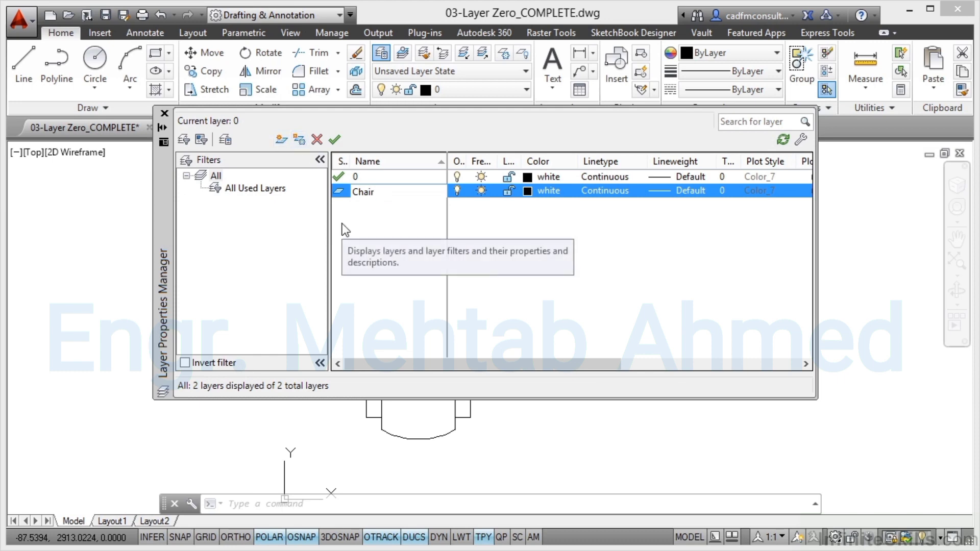
key("alt+n")
type("Tables")
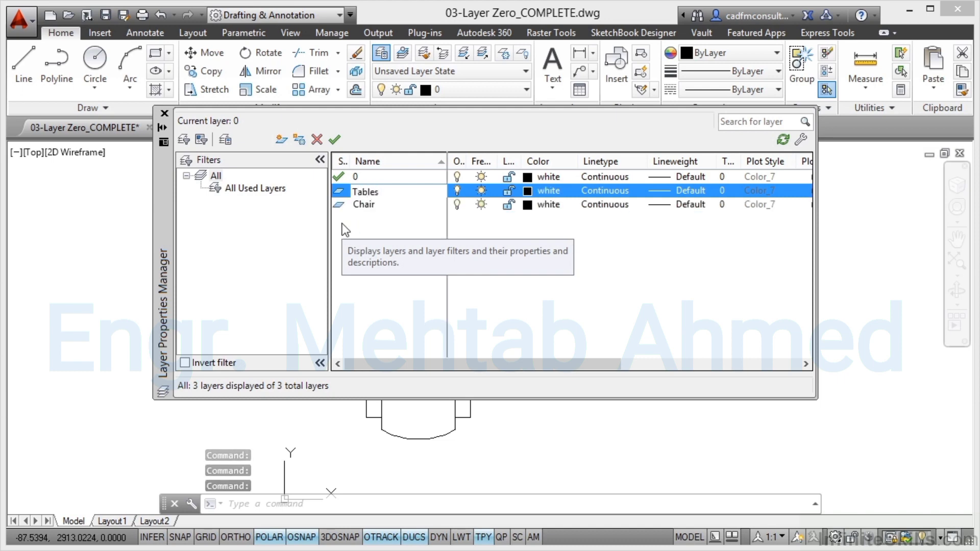
key("BackSpace")
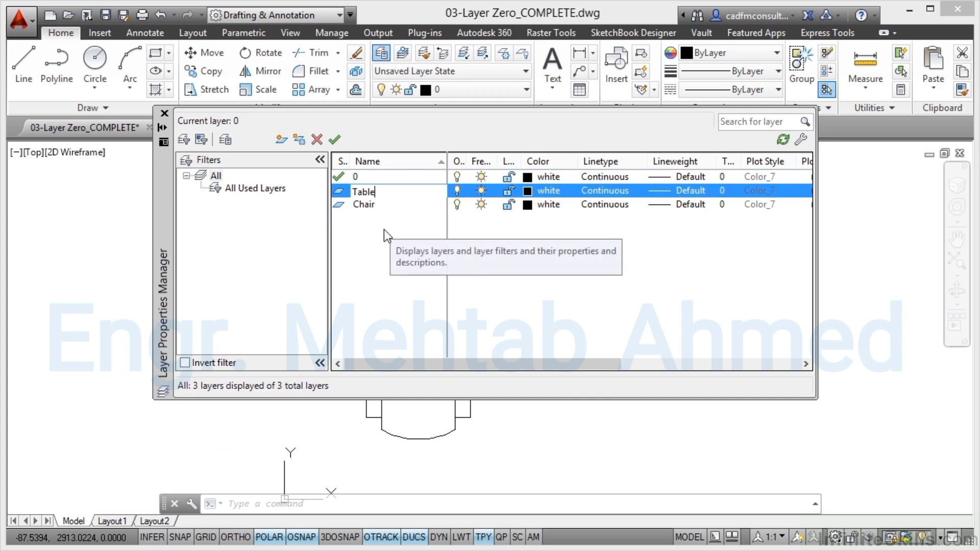
key("Return")
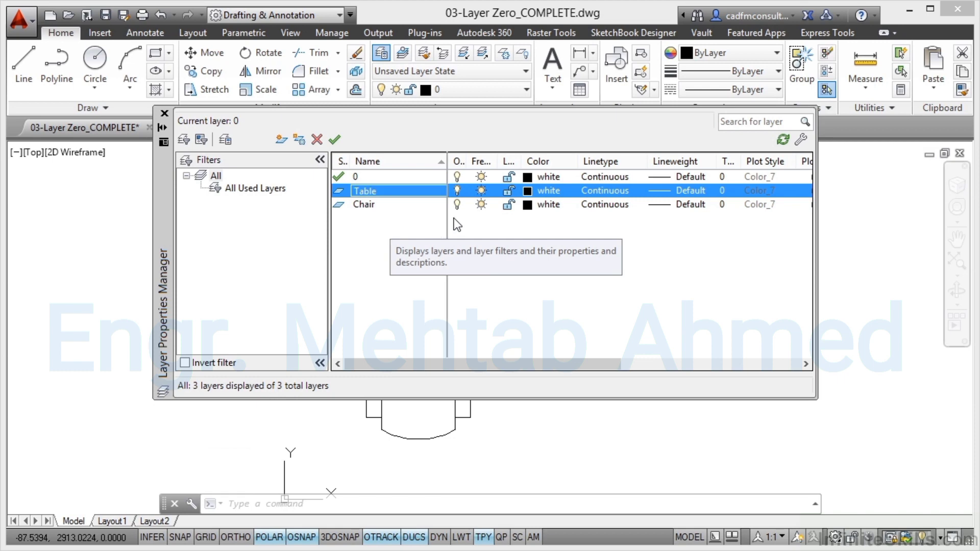
Set the Table layer's color to index 82 and the Chair layer's color to index 122.
left_click(528, 191)
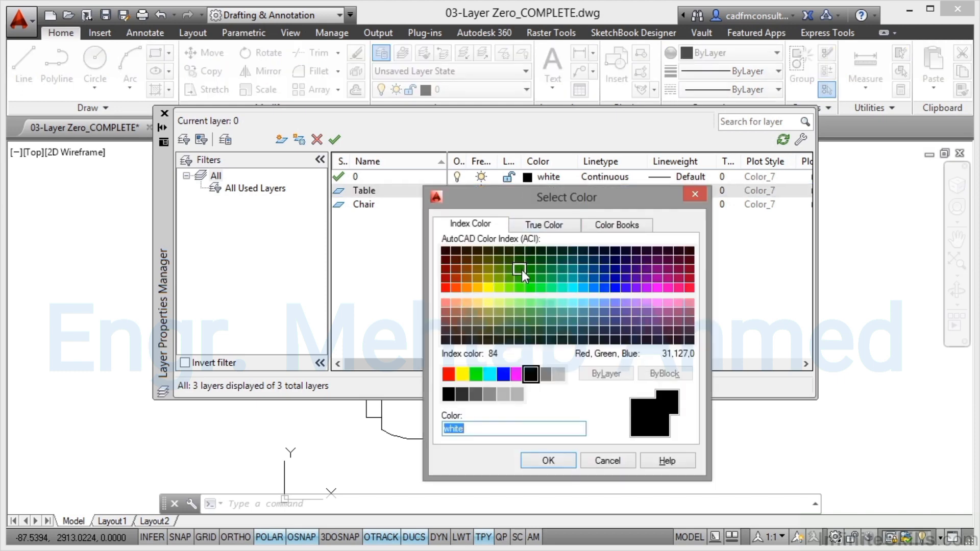
left_click(520, 278)
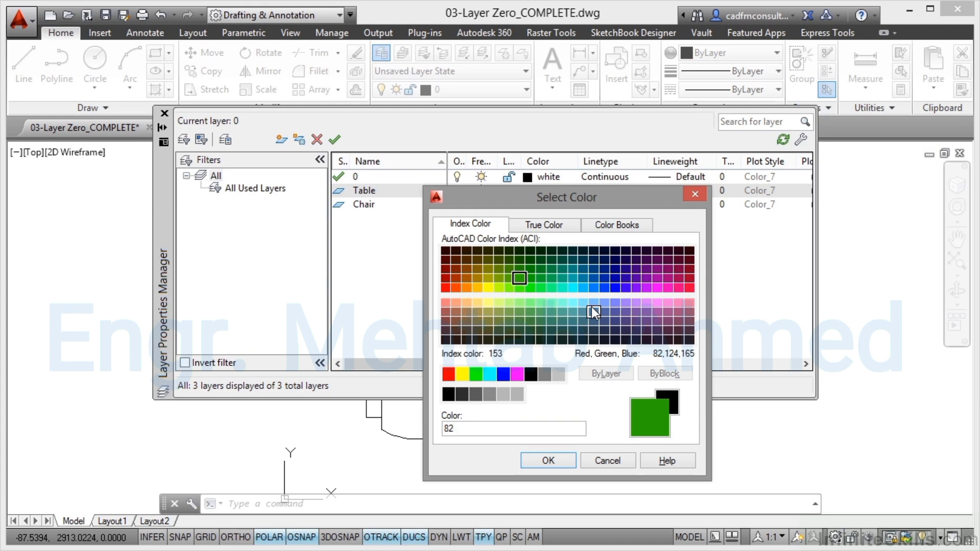
left_click(549, 461)
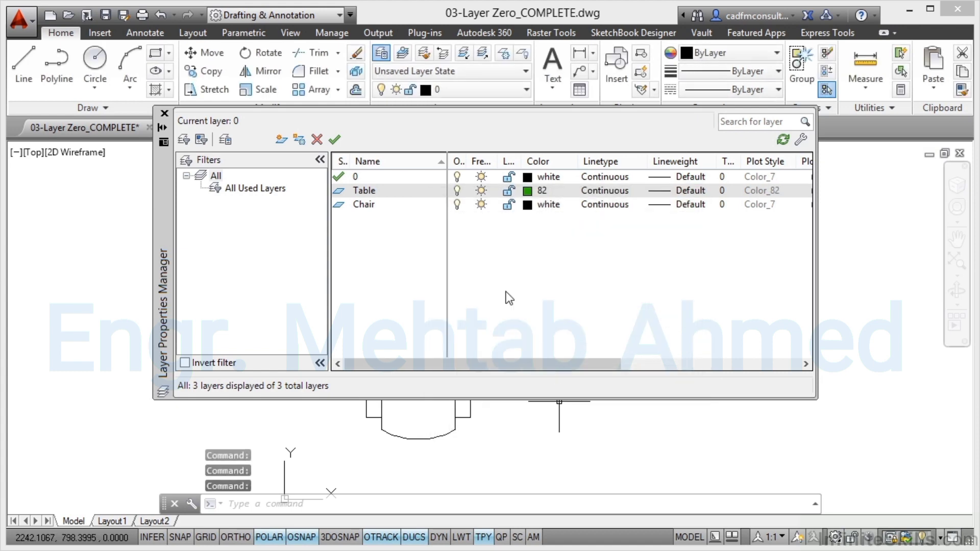
left_click(526, 207)
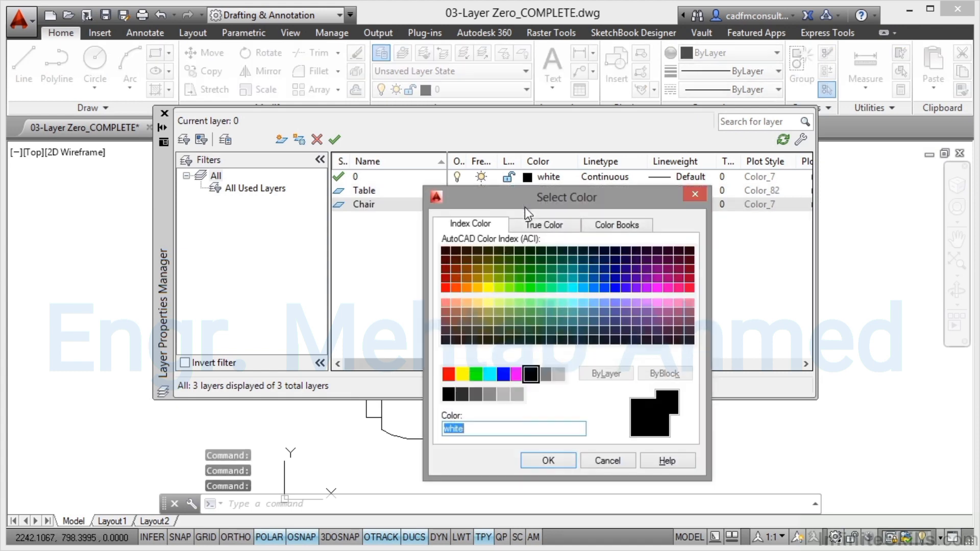
left_click(562, 278)
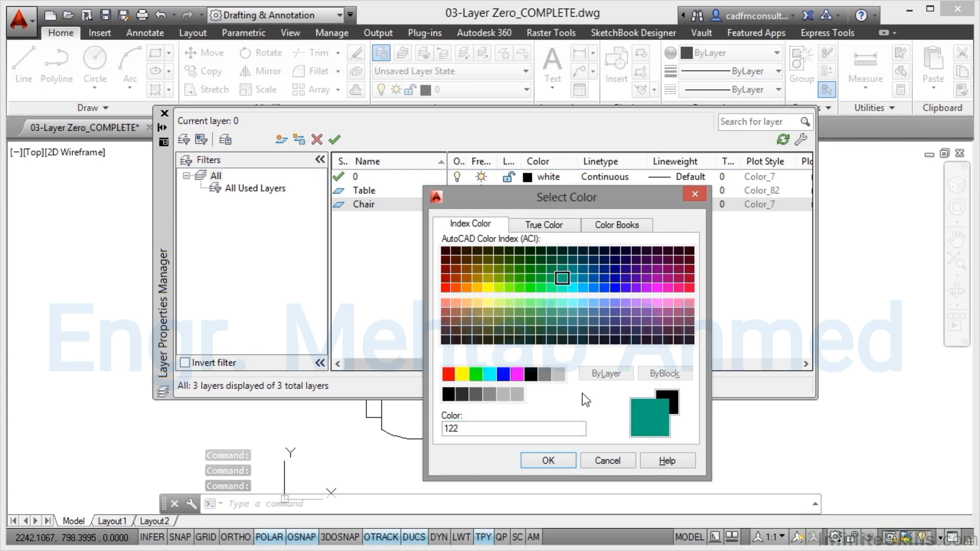
left_click(542, 465)
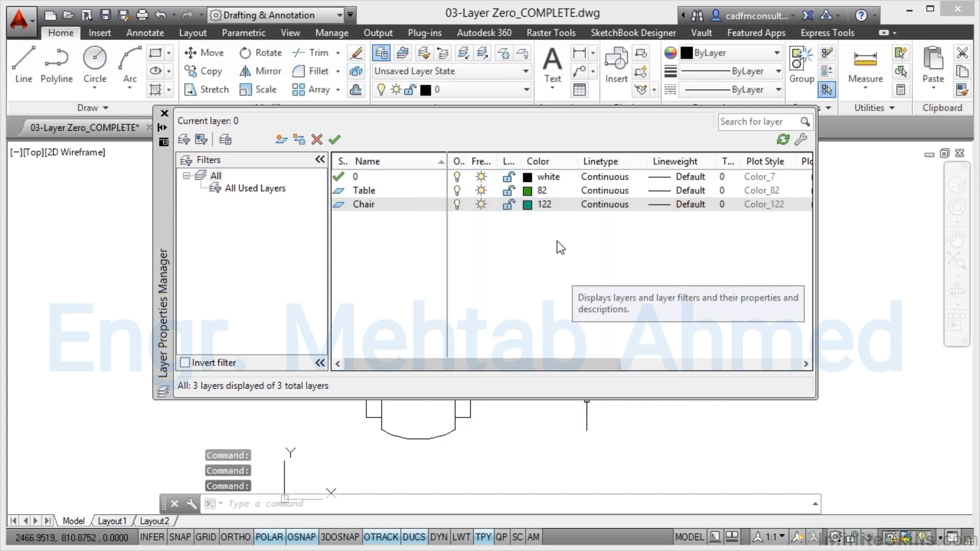
Set the Table layer's color to index 94 and the Chair layer's to 141, and close the layer manager.
left_click(528, 192)
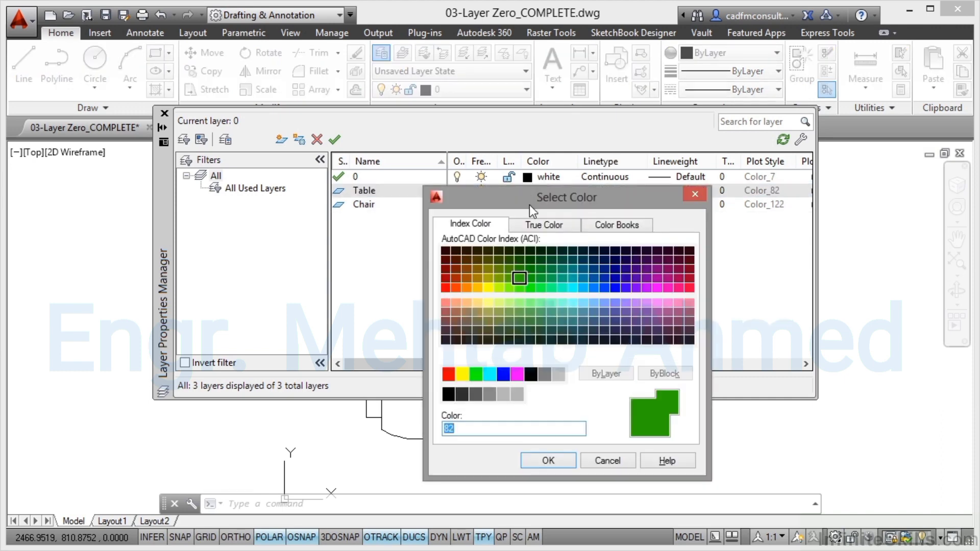
left_click(531, 270)
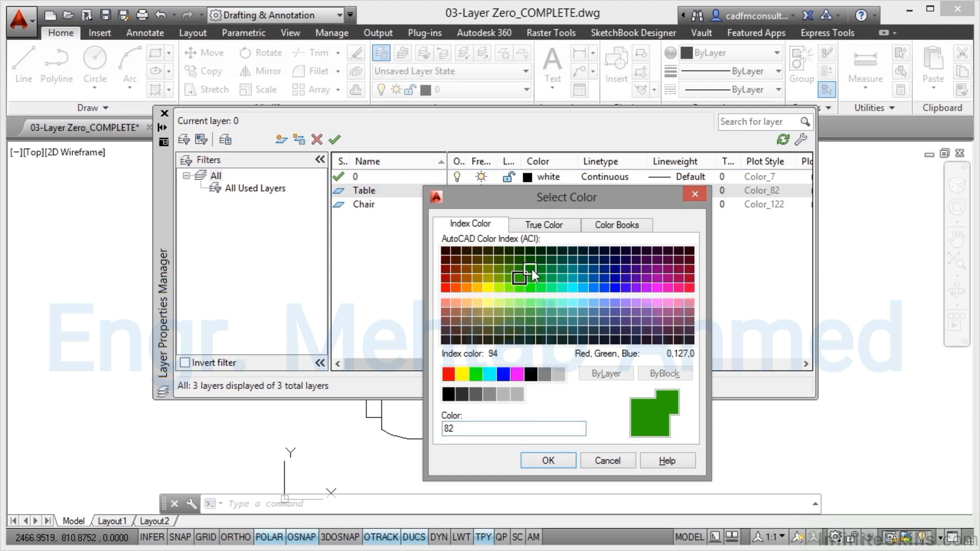
left_click(558, 461)
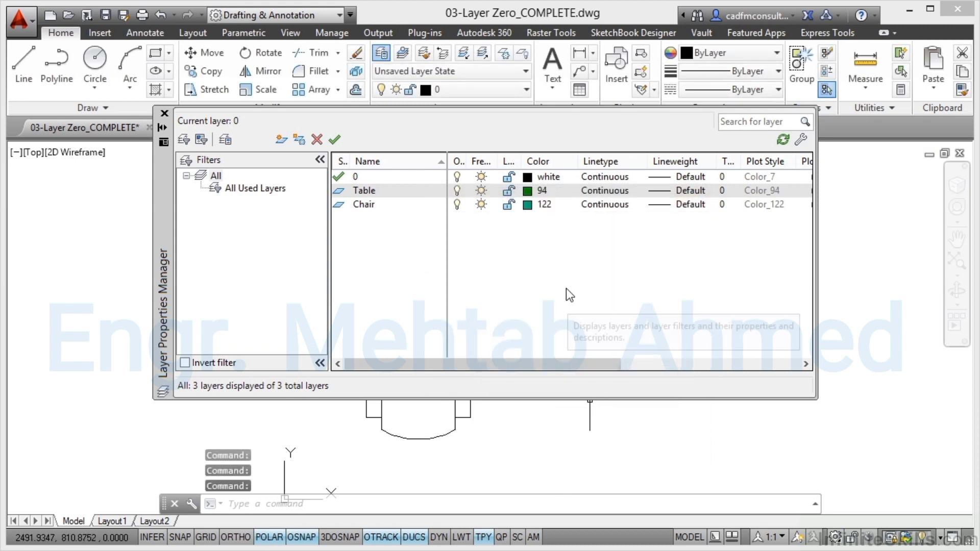
left_click(529, 204)
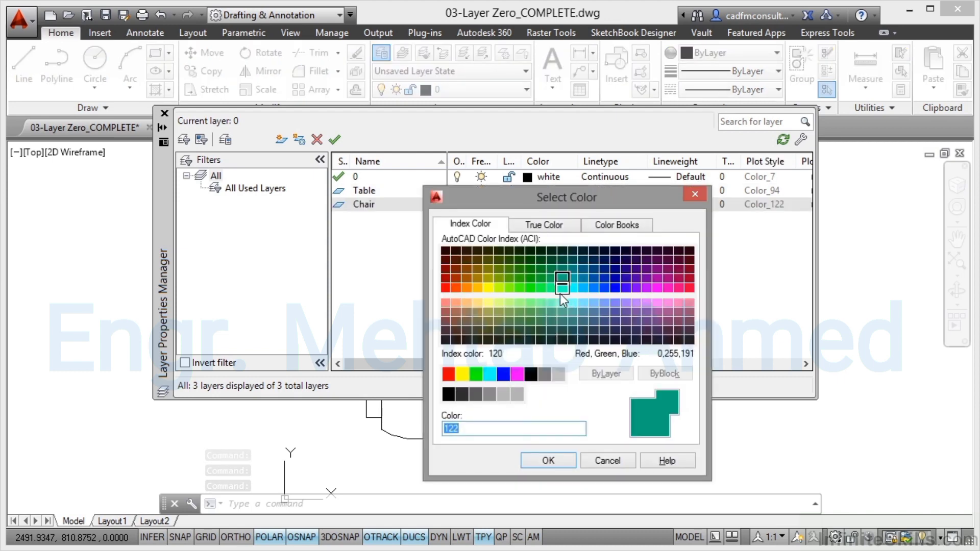
left_click(572, 288)
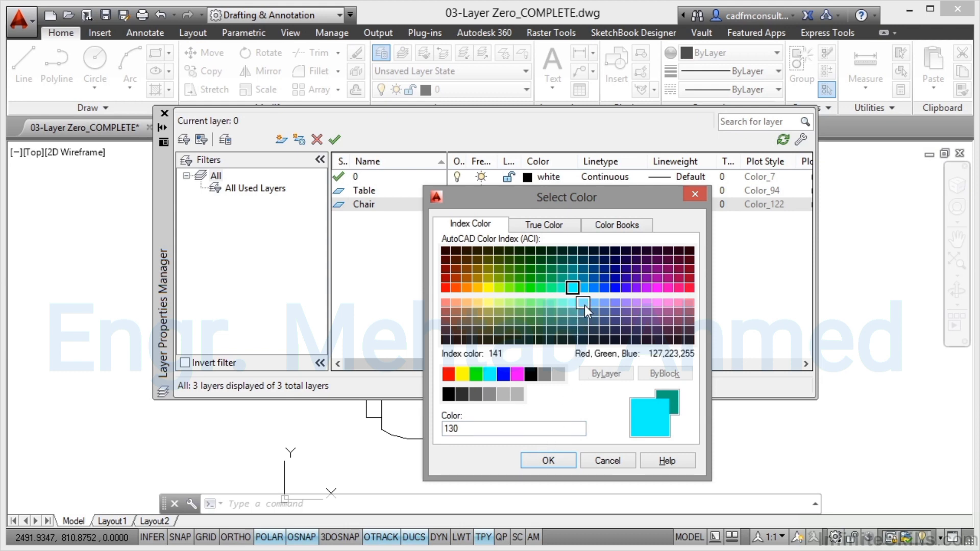
left_click(583, 303)
left_click(544, 459)
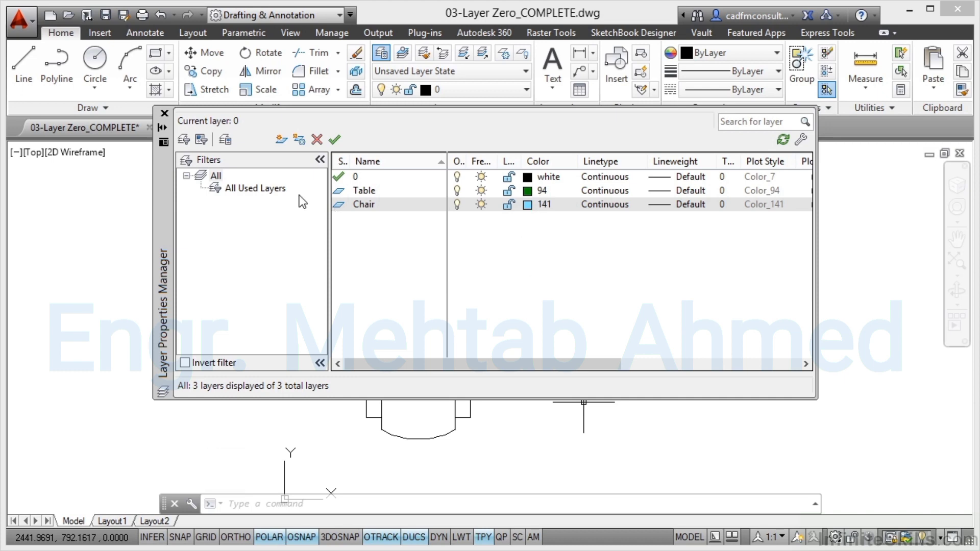
left_click(165, 113)
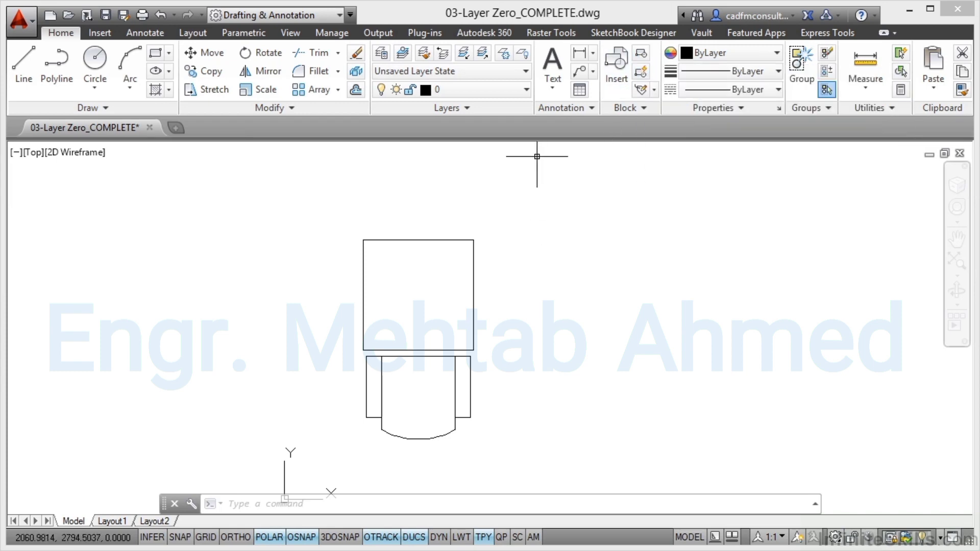
With Chair as the current layer, begin a block named Chair based at the midpoint of the chair edge facing the table.
left_click(525, 90)
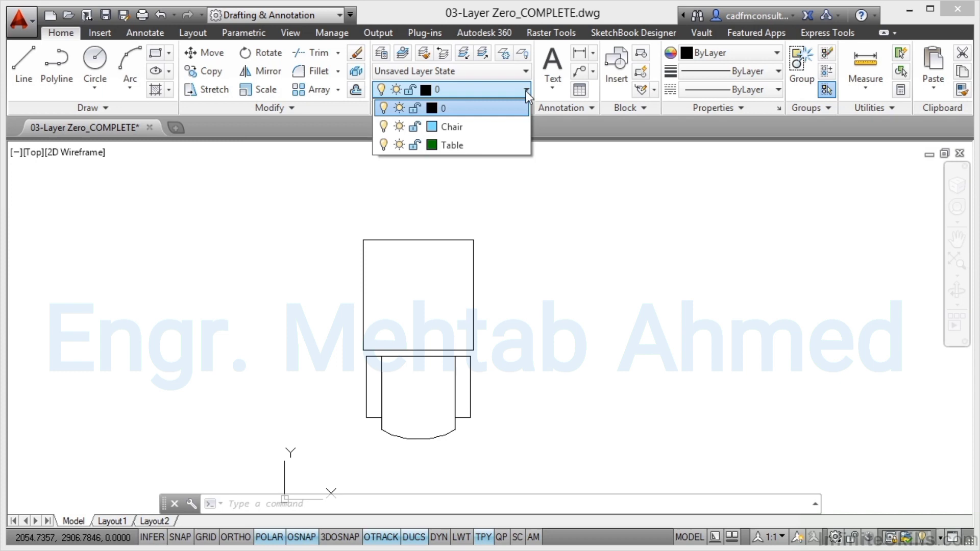
left_click(459, 127)
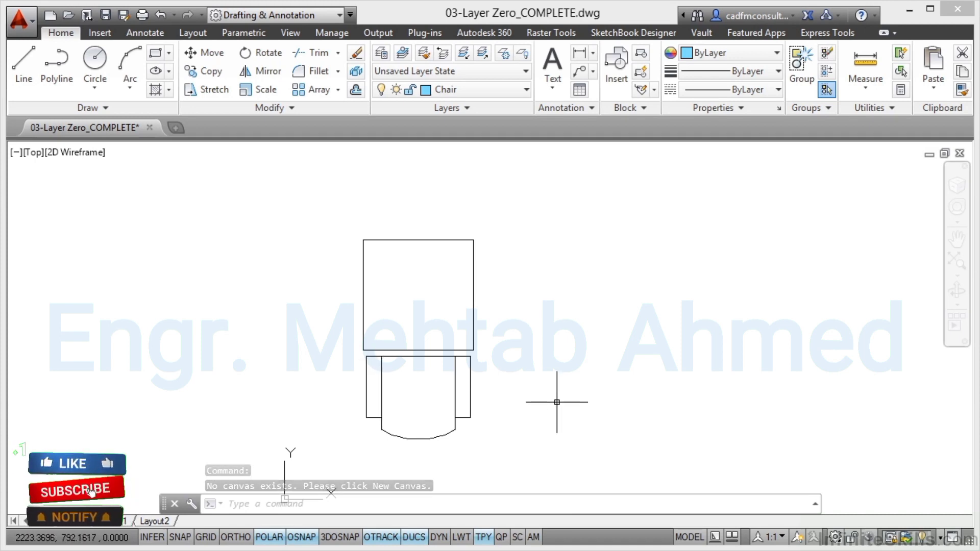
left_click(643, 55)
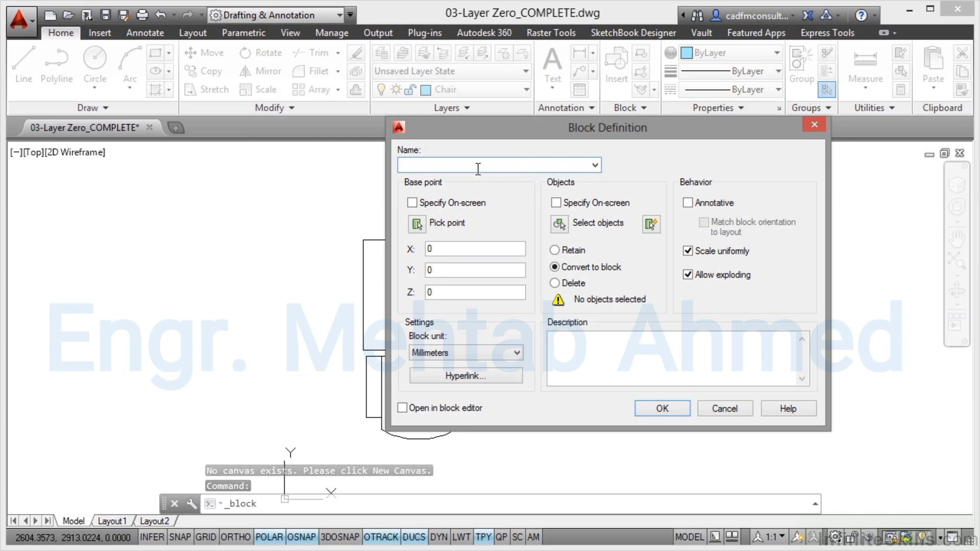
type("Chai")
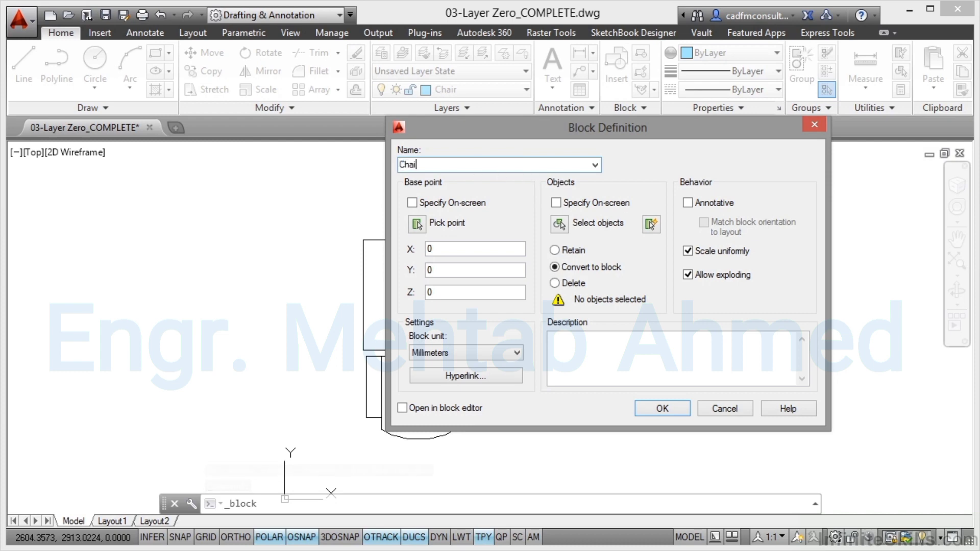
type("r")
left_click(419, 225)
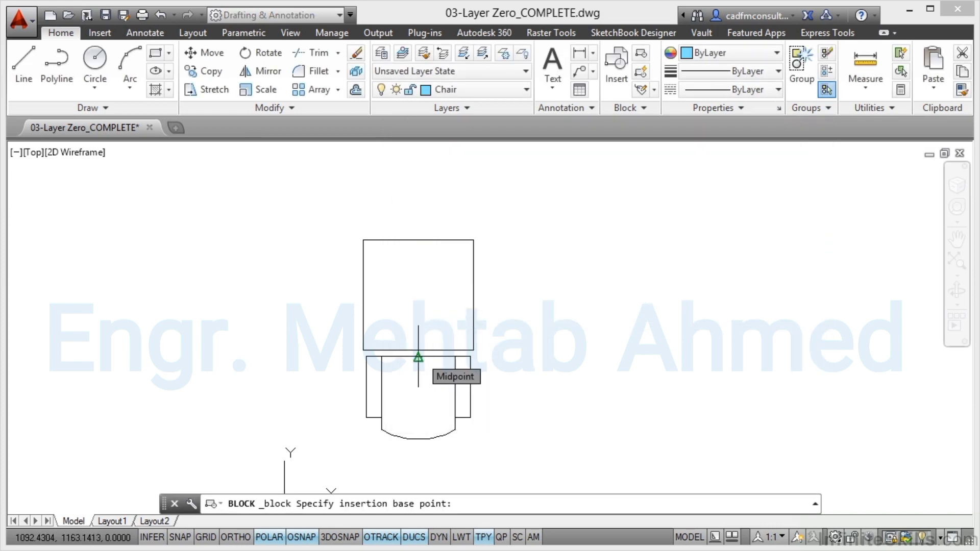
left_click(419, 357)
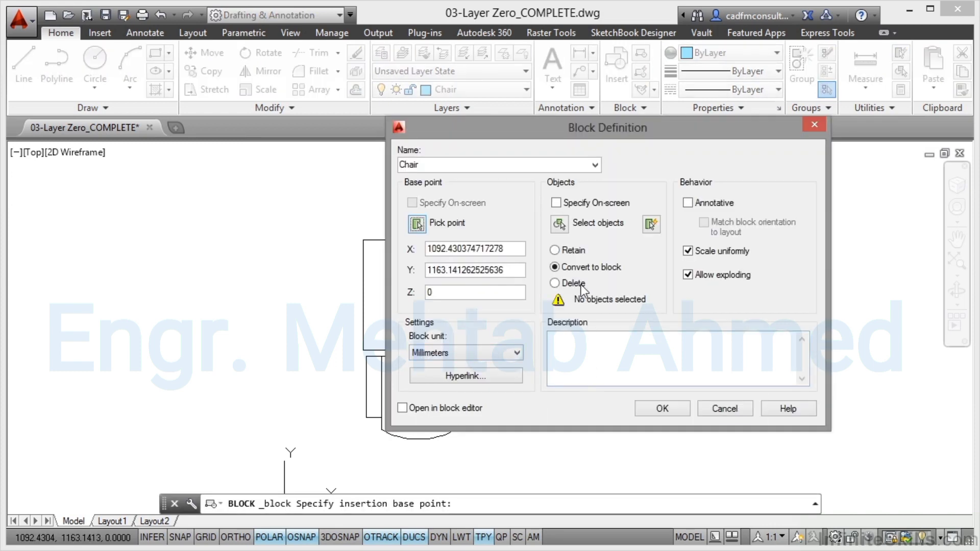
Add all the chair's objects to the block, keep them converted to a block, and redefine the existing Chair definition.
left_click(563, 226)
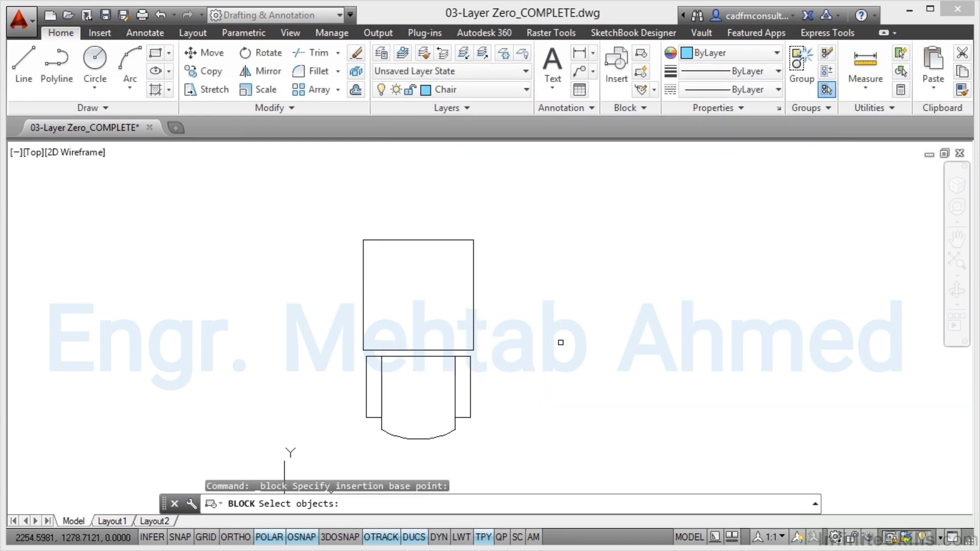
left_click(513, 442)
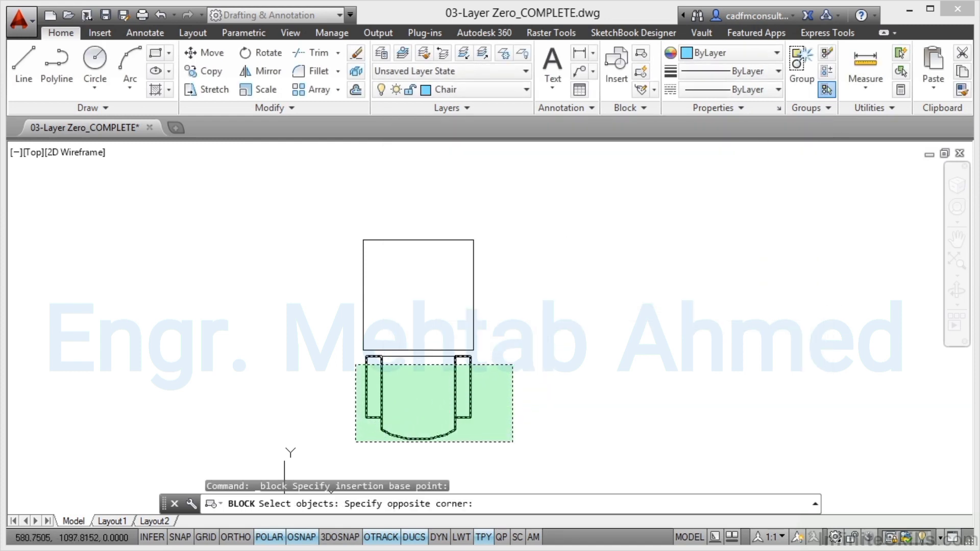
left_click(358, 355)
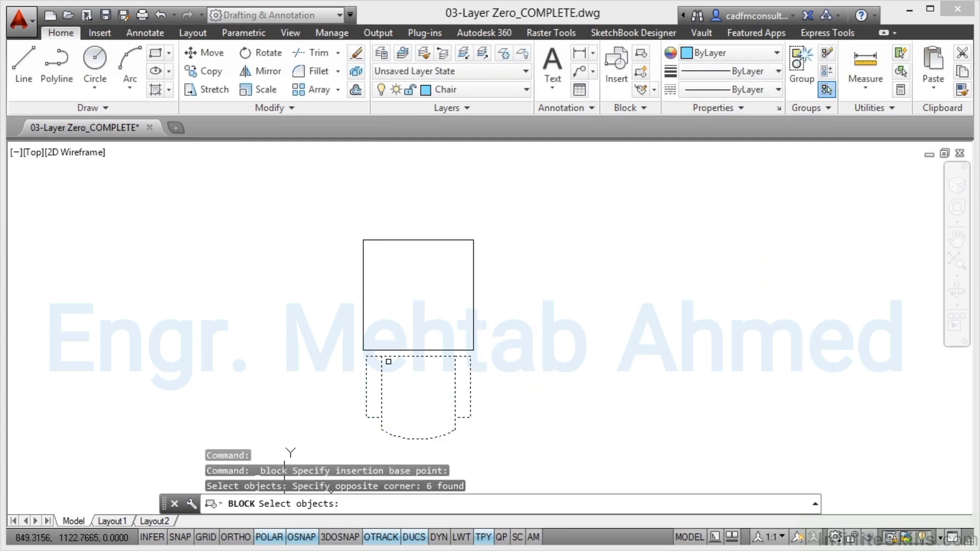
key("Return")
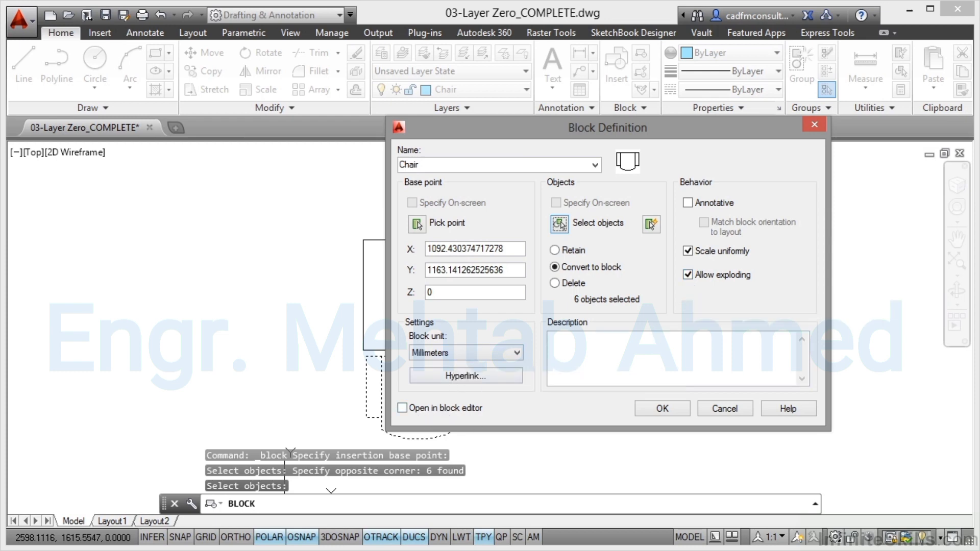
left_click(403, 408)
left_click(403, 409)
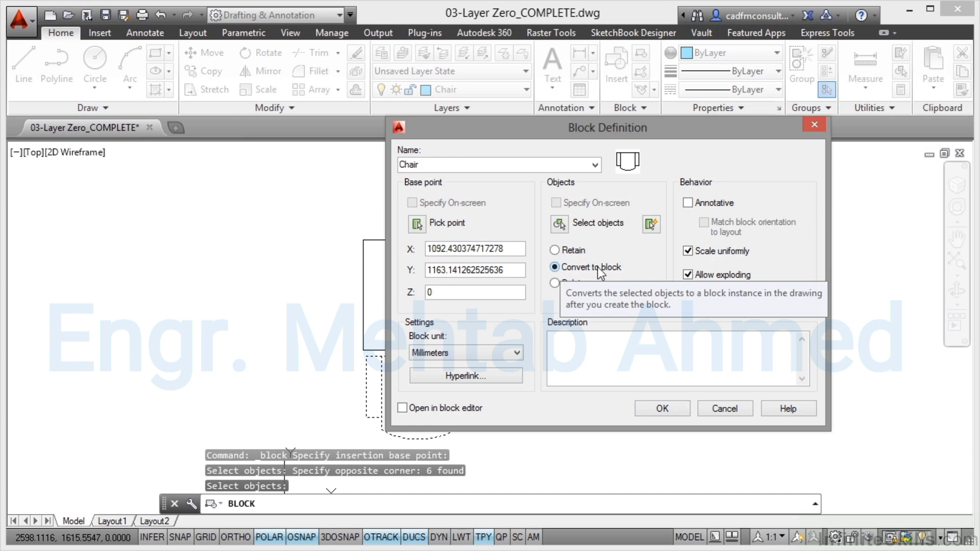
left_click(662, 408)
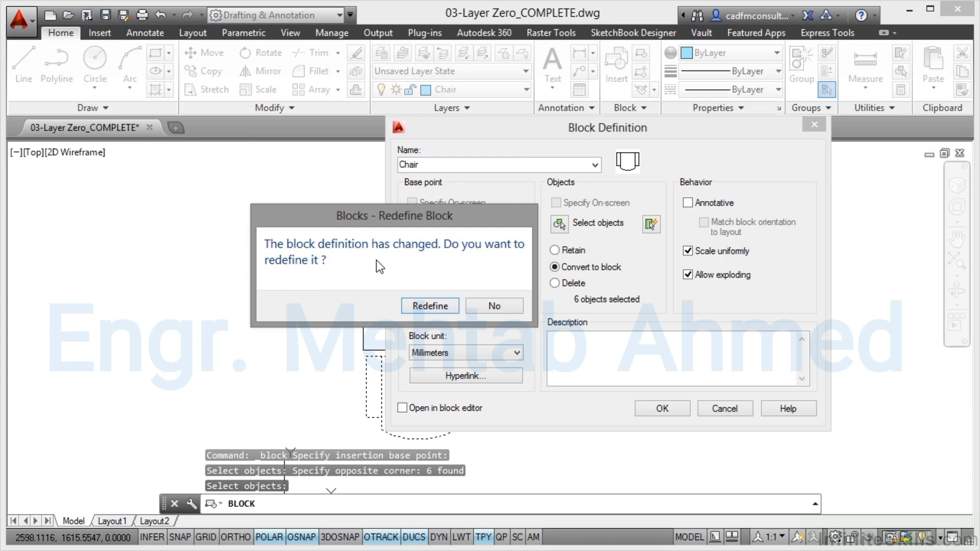
left_click(429, 306)
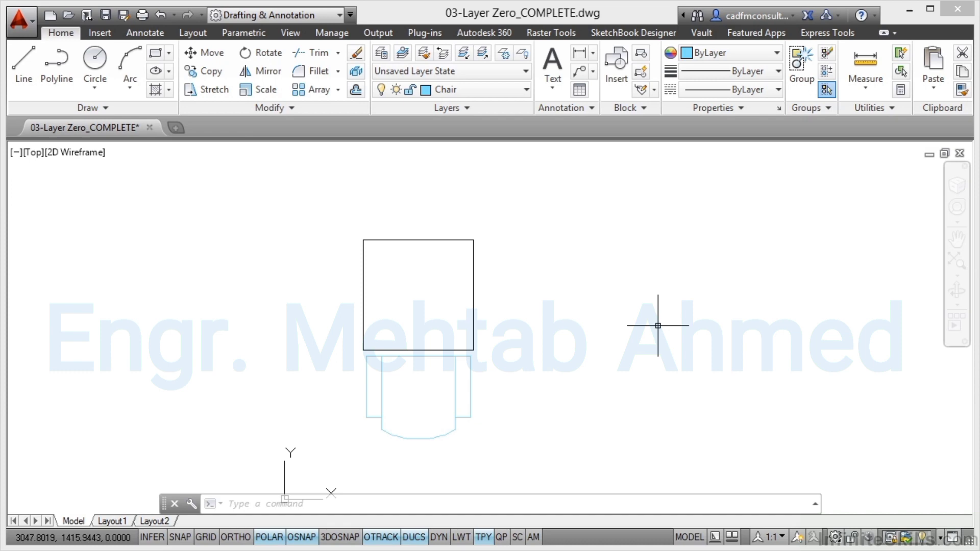
With Table as the current layer, begin a block named Table based at the lower-left corner of the table square.
left_click(523, 93)
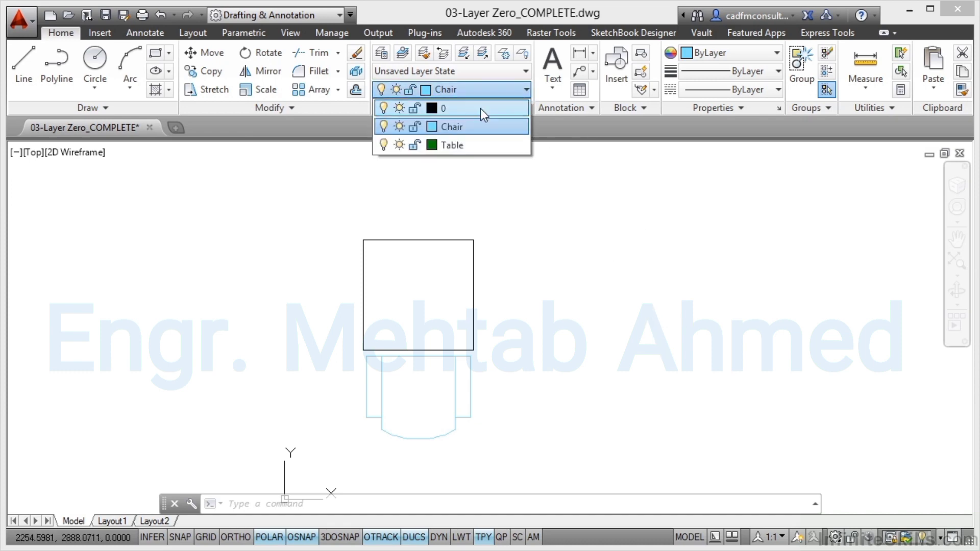
left_click(461, 145)
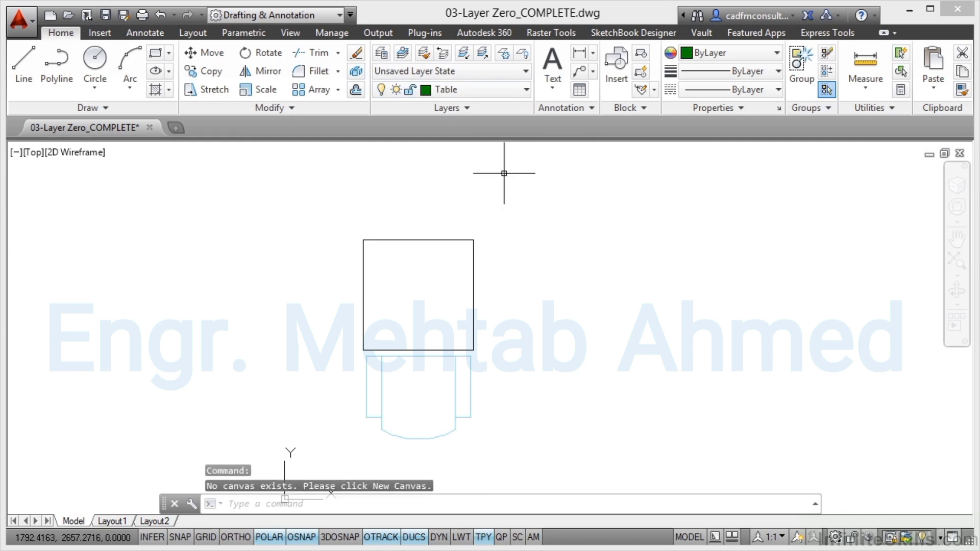
left_click(642, 53)
type("Tab")
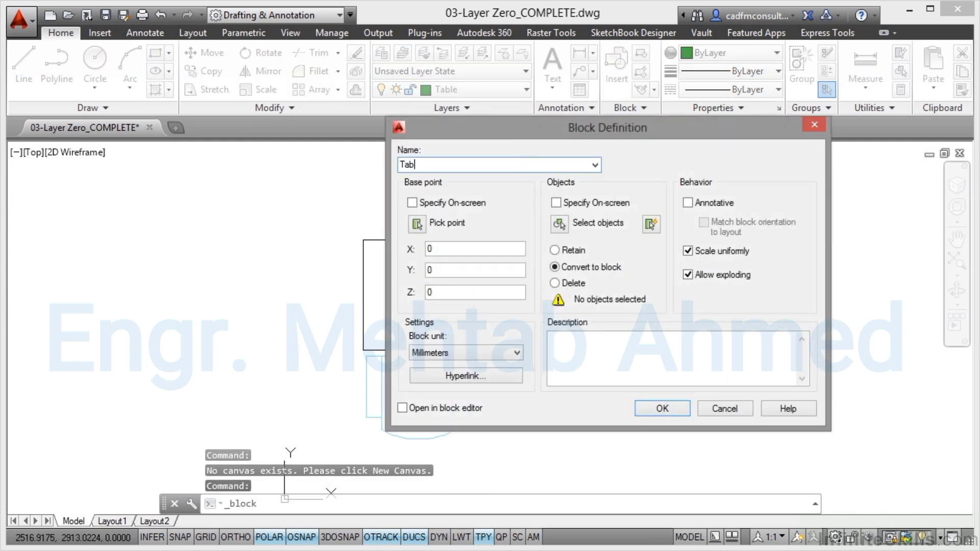
type("le")
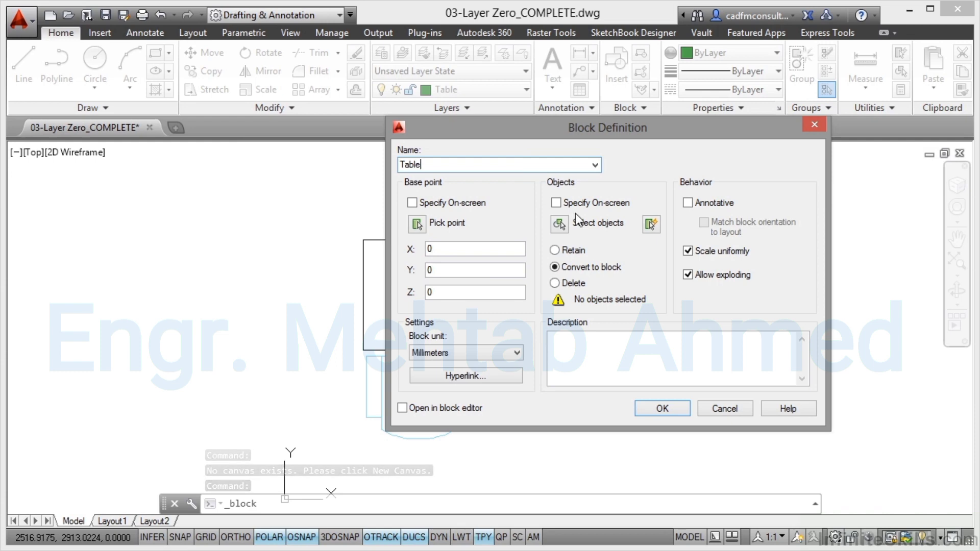
left_click(418, 224)
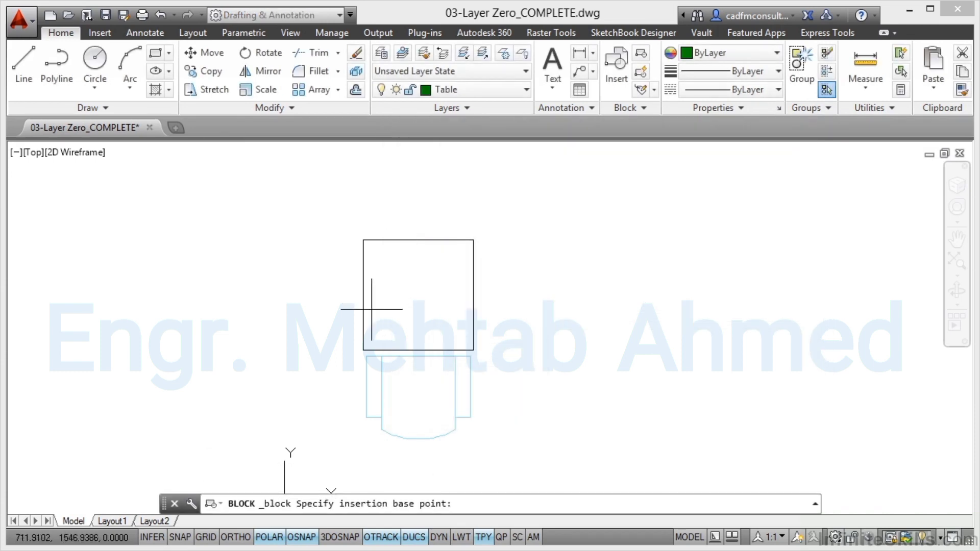
left_click(363, 351)
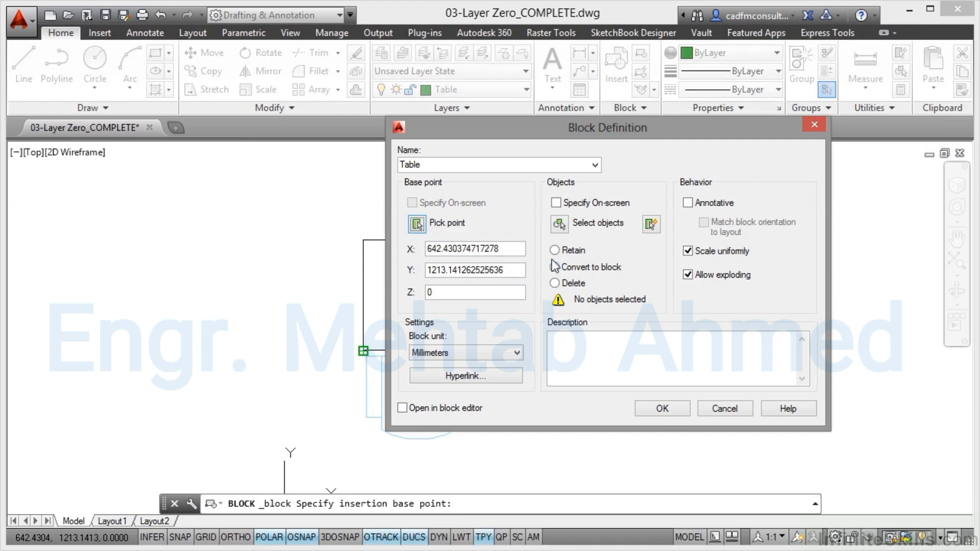
Add the table square to the block, have it converted to a block, and redefine the existing Table definition.
left_click(554, 266)
left_click(560, 224)
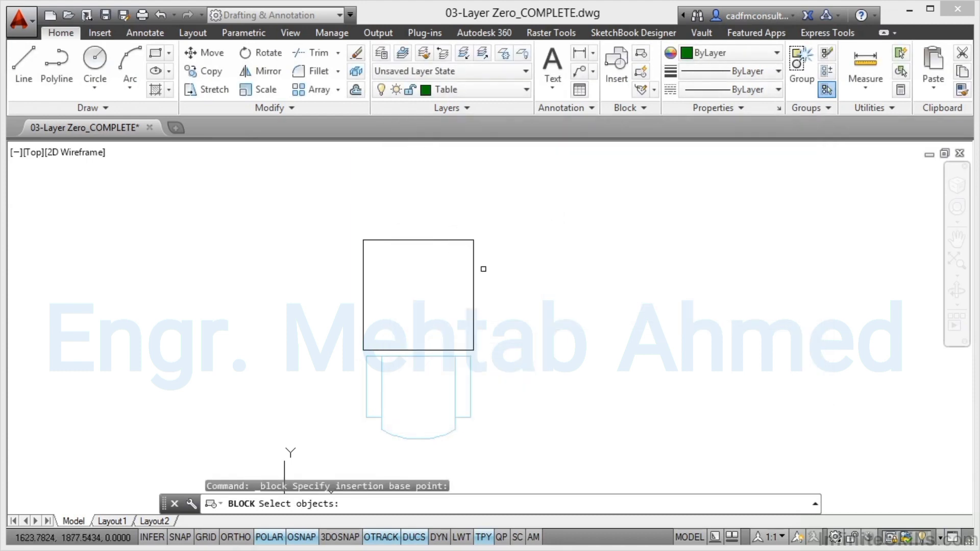
left_click(474, 269)
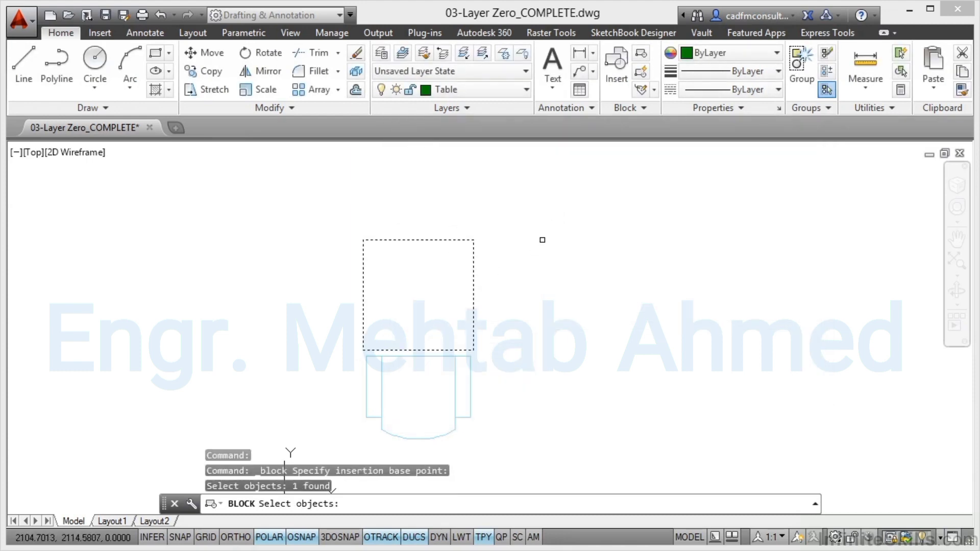
key("Return")
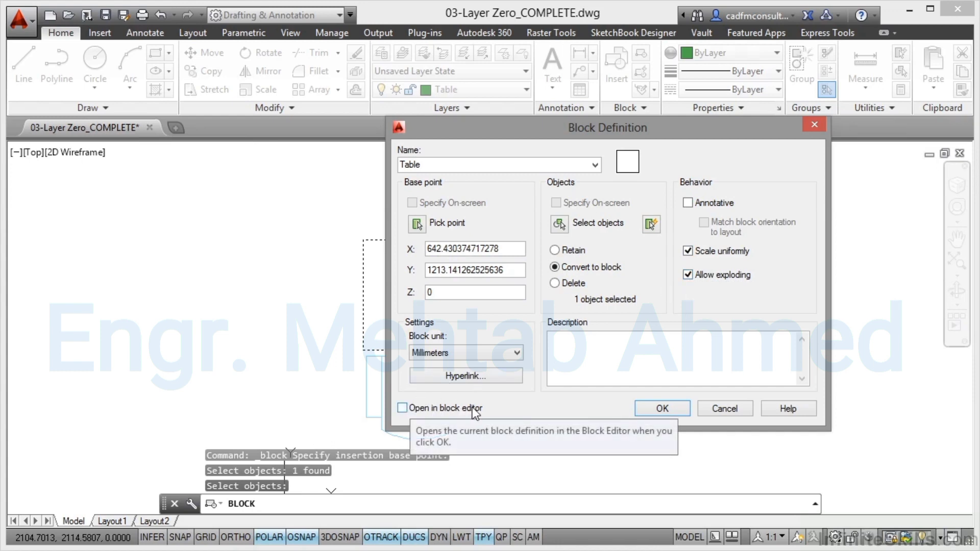
left_click(659, 410)
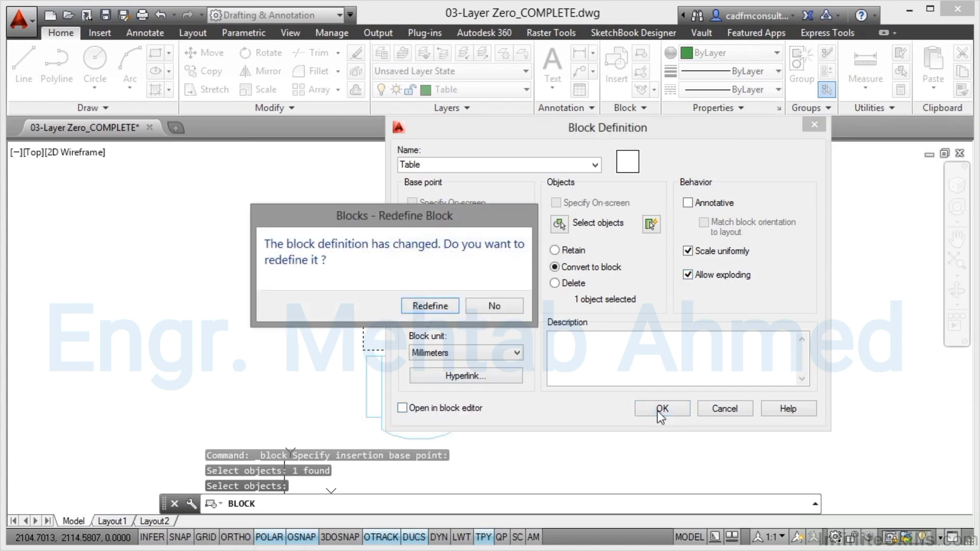
left_click(429, 307)
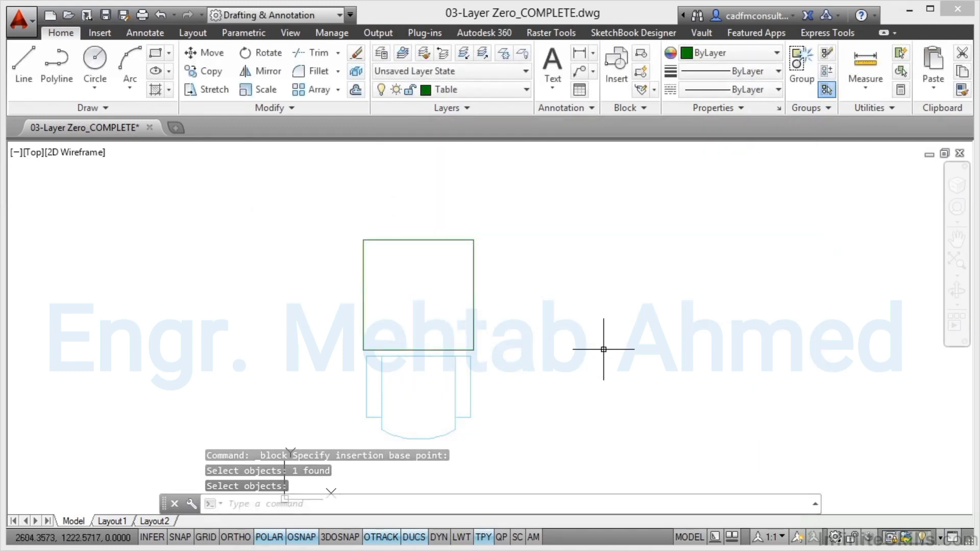
Insert a copy of the Table block at scale 1 and rotation 0 in the empty space right of the original table.
left_click(612, 78)
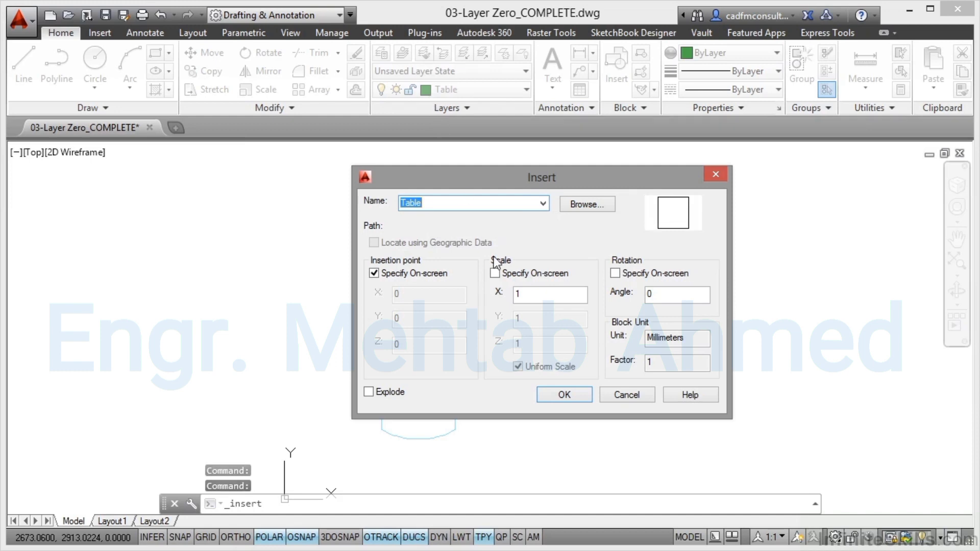
left_click(563, 395)
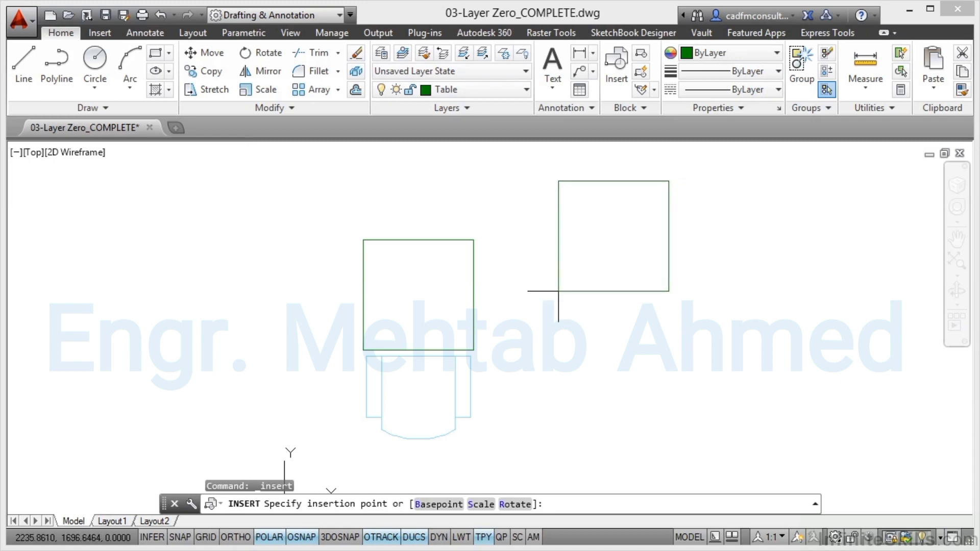
left_click(559, 291)
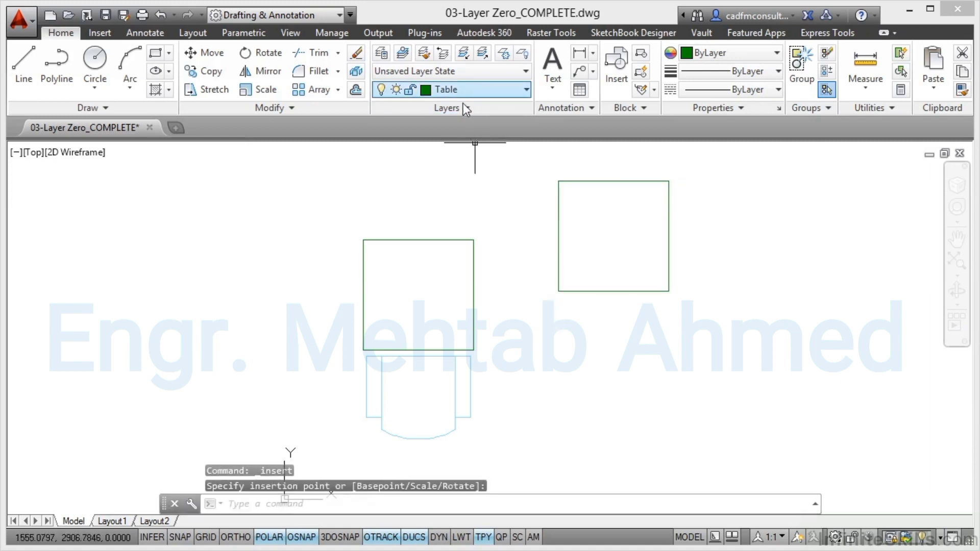